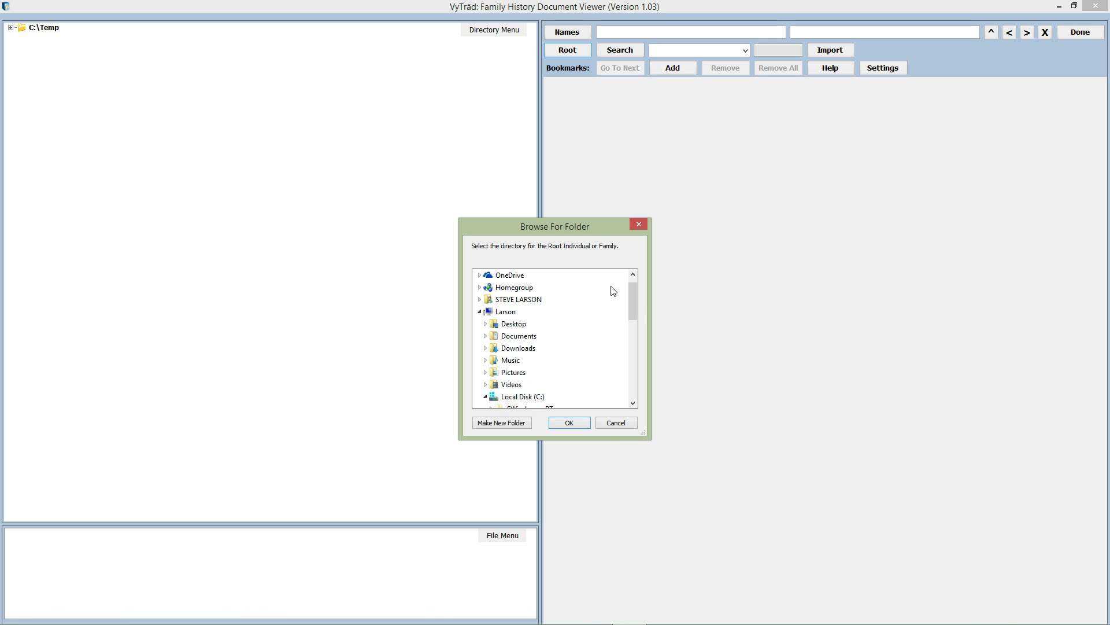
Dismiss the Browse For Folder dialog without changing the C:\Temp root.
{"action": "left_click_drag", "start_coordinate": [636, 295], "coordinate": [638, 369]}
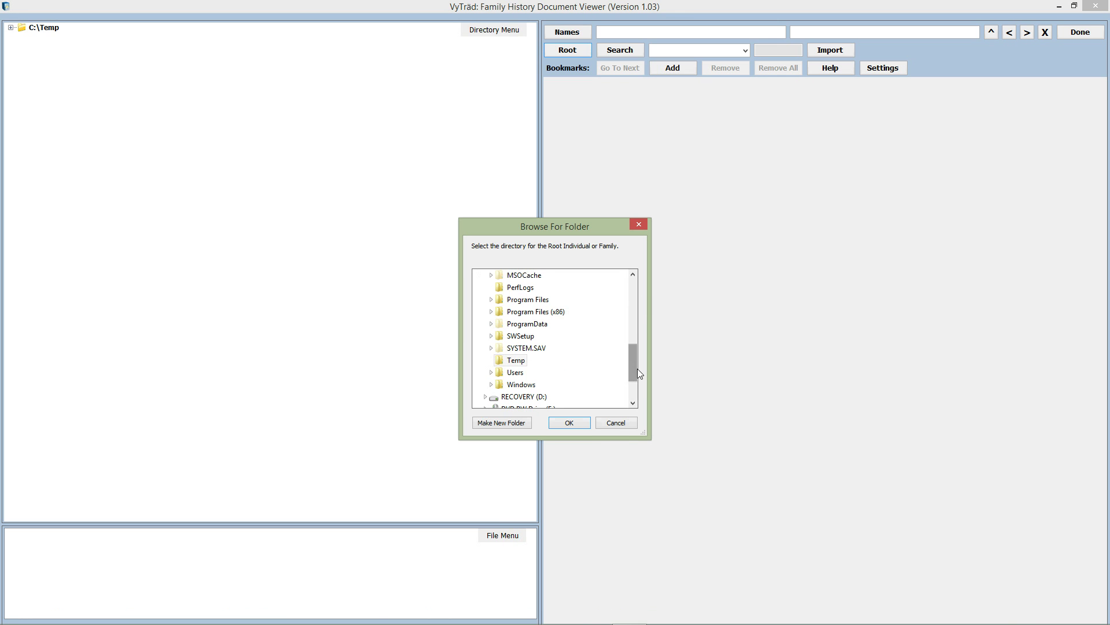
{"action": "left_click", "coordinate": [605, 426]}
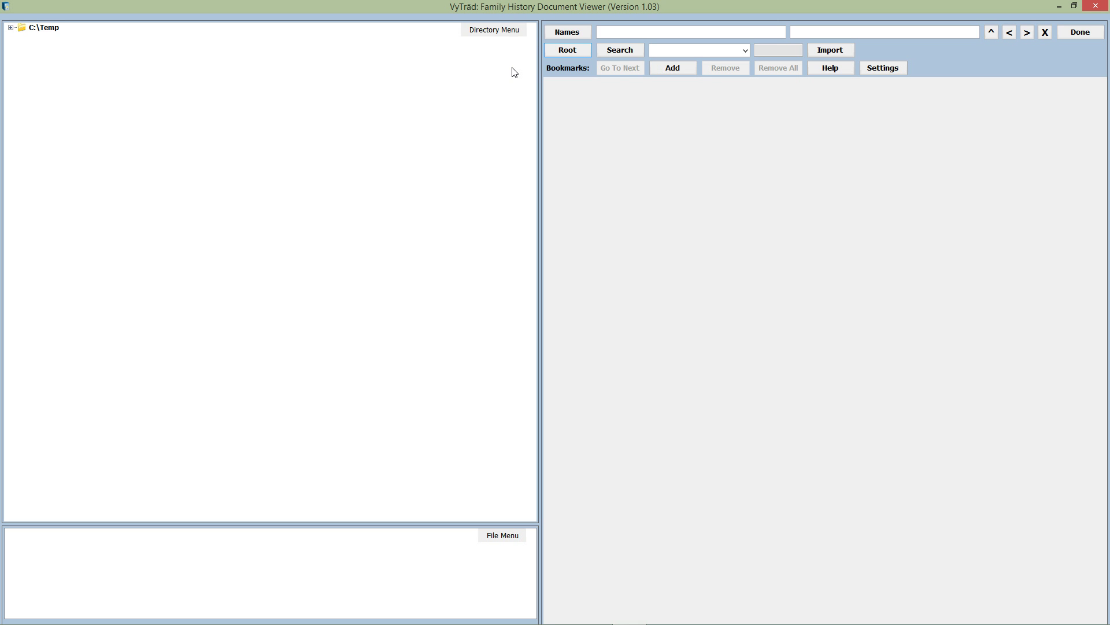
Add a directory named after the root individual under C:\Temp, then expand and select it.
{"action": "left_click", "coordinate": [504, 31]}
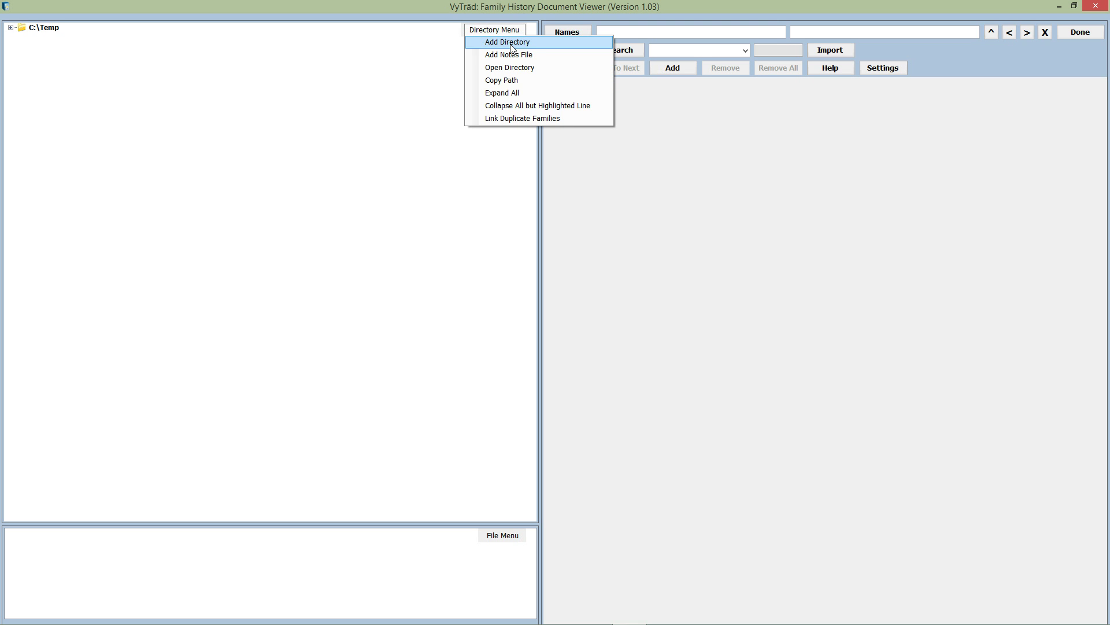
{"action": "left_click", "coordinate": [511, 47]}
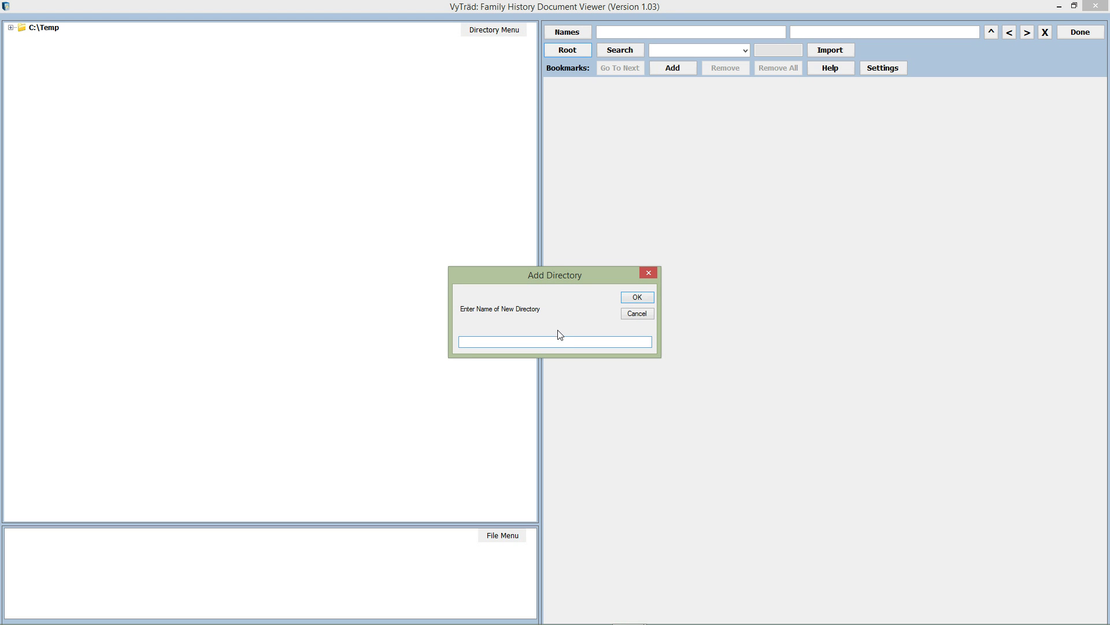
{"action": "type", "text": "AG"}
{"action": "key", "text": "BackSpace"}
{"action": "key", "text": "BackSpace"}
{"action": "left_click", "coordinate": [639, 297]}
{"action": "left_click", "coordinate": [11, 27]}
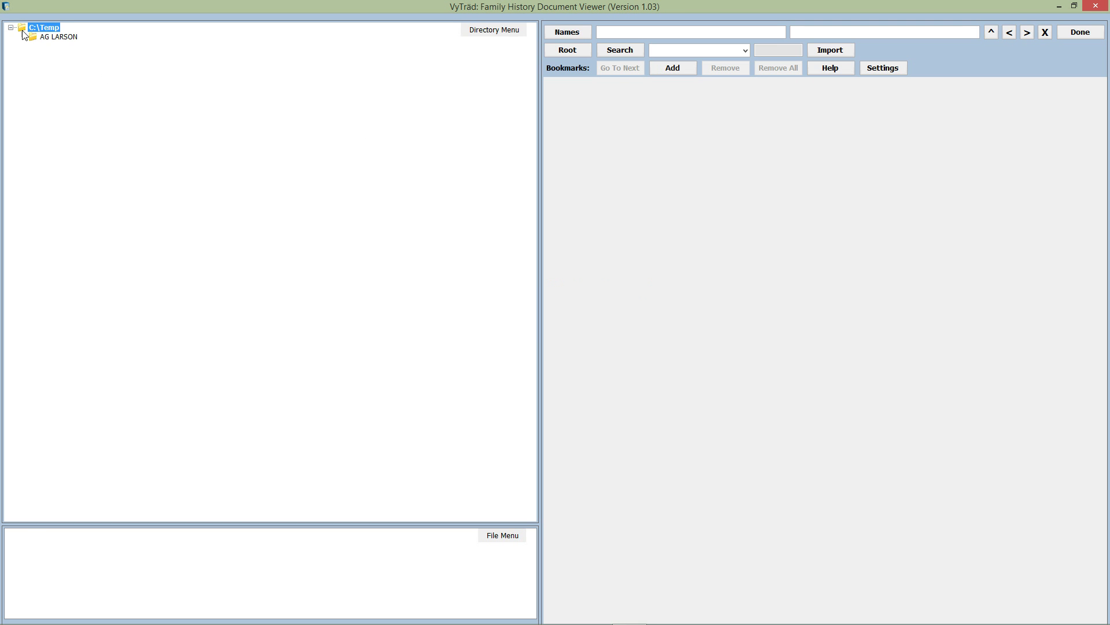
{"action": "left_click", "coordinate": [55, 40]}
Add a 1 F-M parents' directory under the root individual, entering the father's and mother's first names.
{"action": "right_click", "coordinate": [53, 38]}
{"action": "mouse_move", "coordinate": [76, 46]}
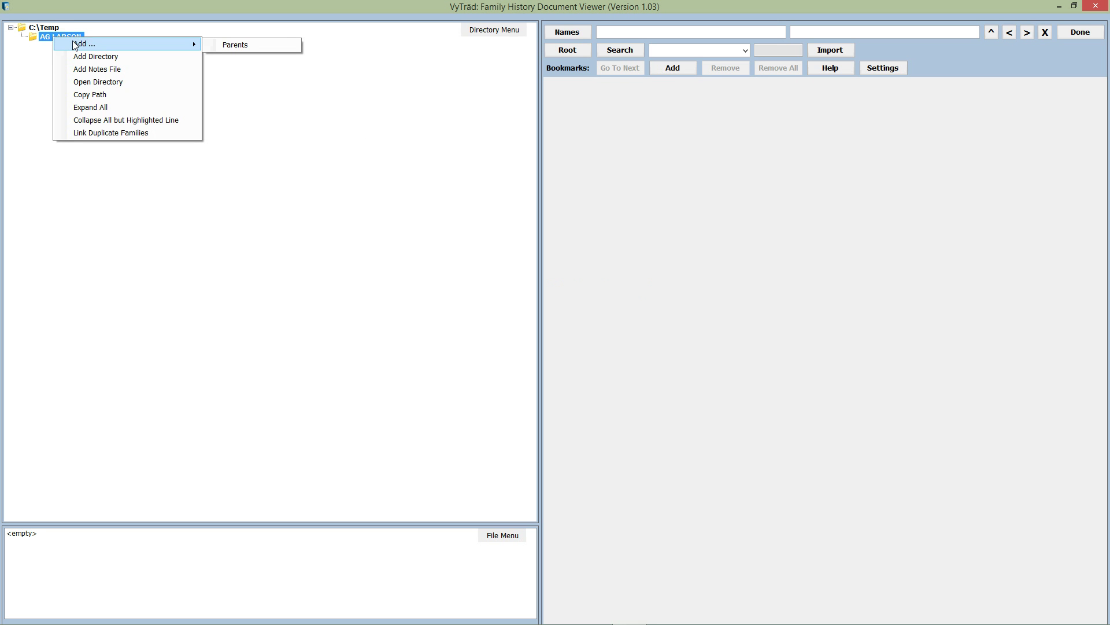
{"action": "left_click", "coordinate": [241, 44]}
{"action": "type", "text": "Emil"}
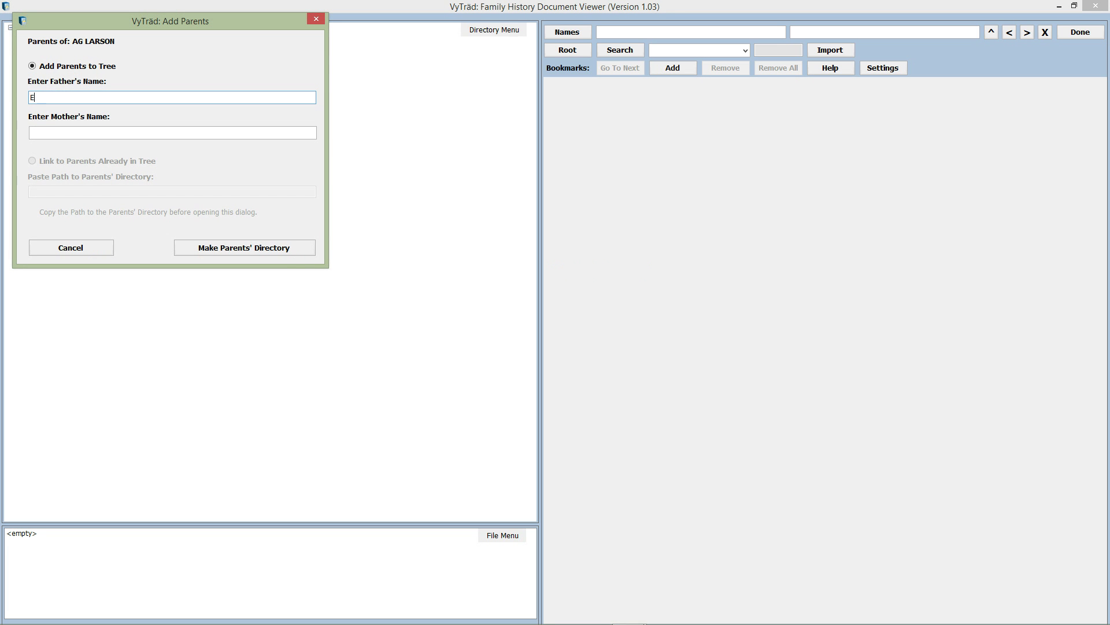
{"action": "key", "text": "Tab"}
{"action": "type", "text": "Jenn"}
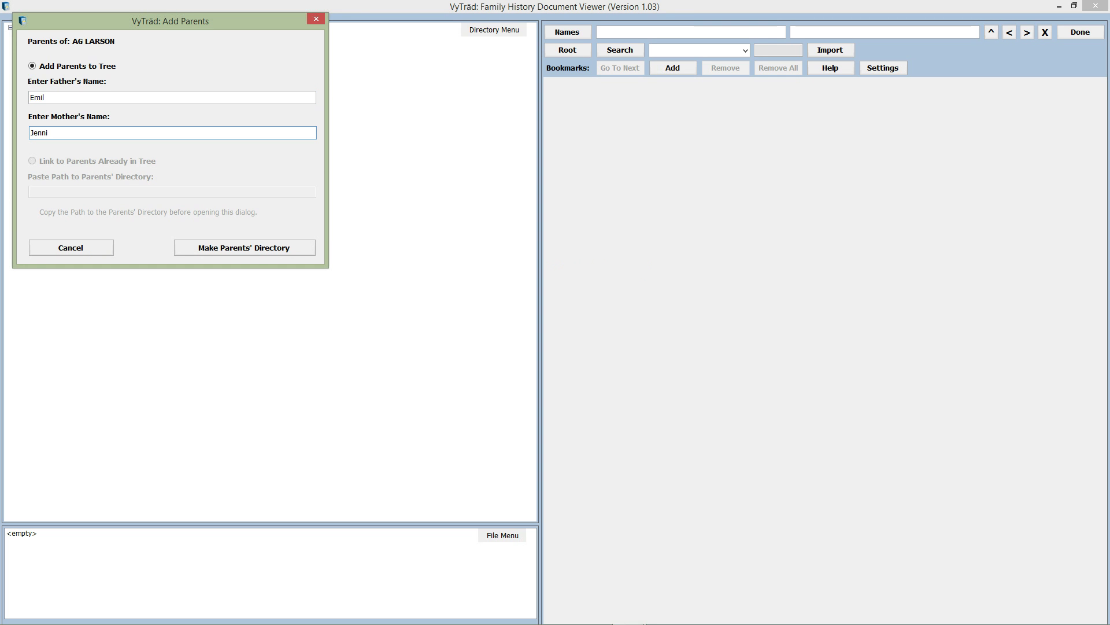
{"action": "left_click", "coordinate": [259, 249]}
Expand the root individual's folder and bring up actions for the new parents' folder.
{"action": "left_click", "coordinate": [22, 37]}
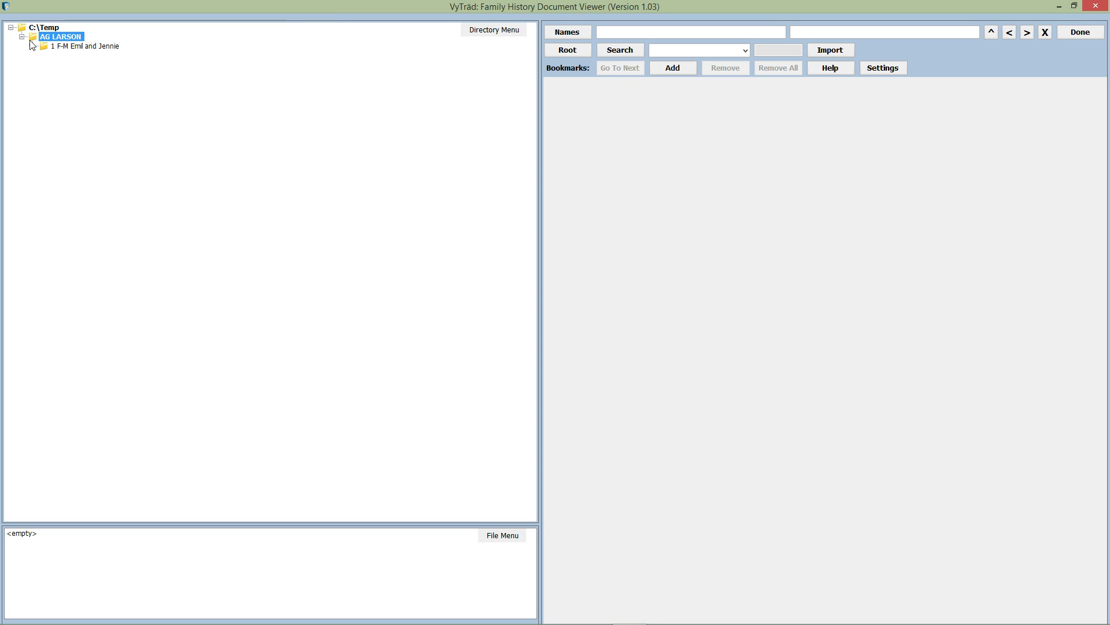
{"action": "right_click", "coordinate": [74, 50]}
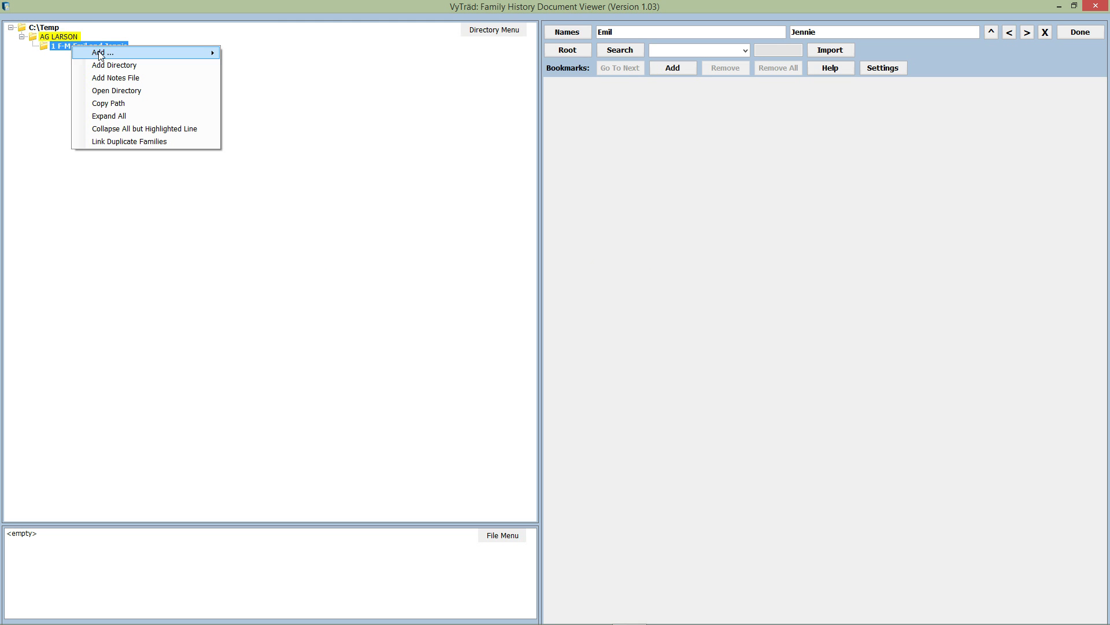
{"action": "key", "text": "Down"}
{"action": "key", "text": "Down"}
{"action": "key", "text": "Down"}
{"action": "key", "text": "Down"}
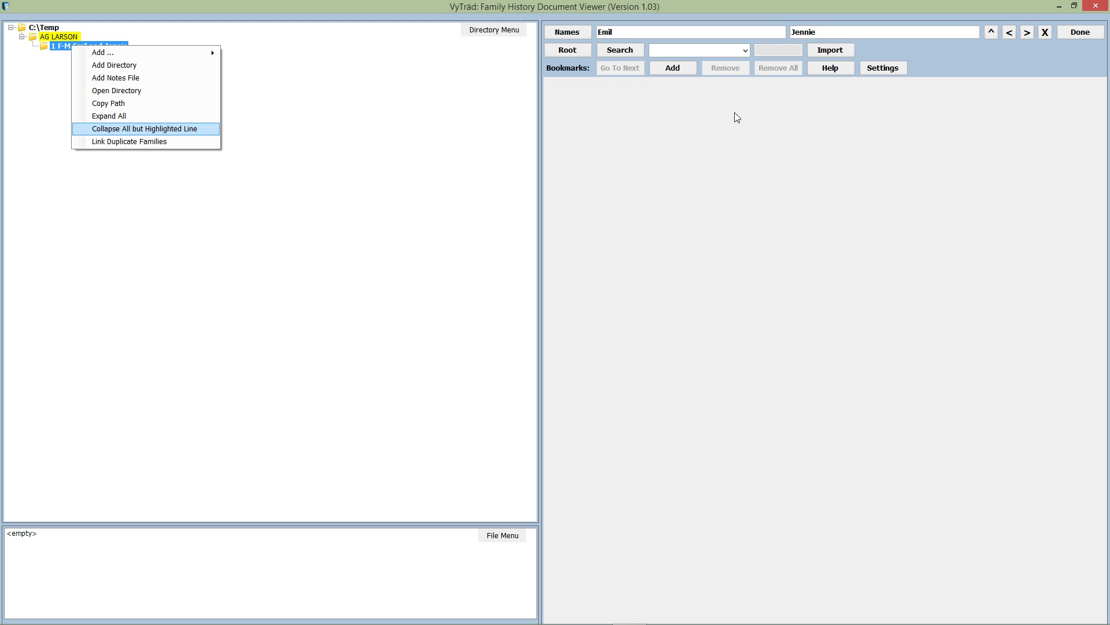
{"action": "left_click", "coordinate": [879, 69]}
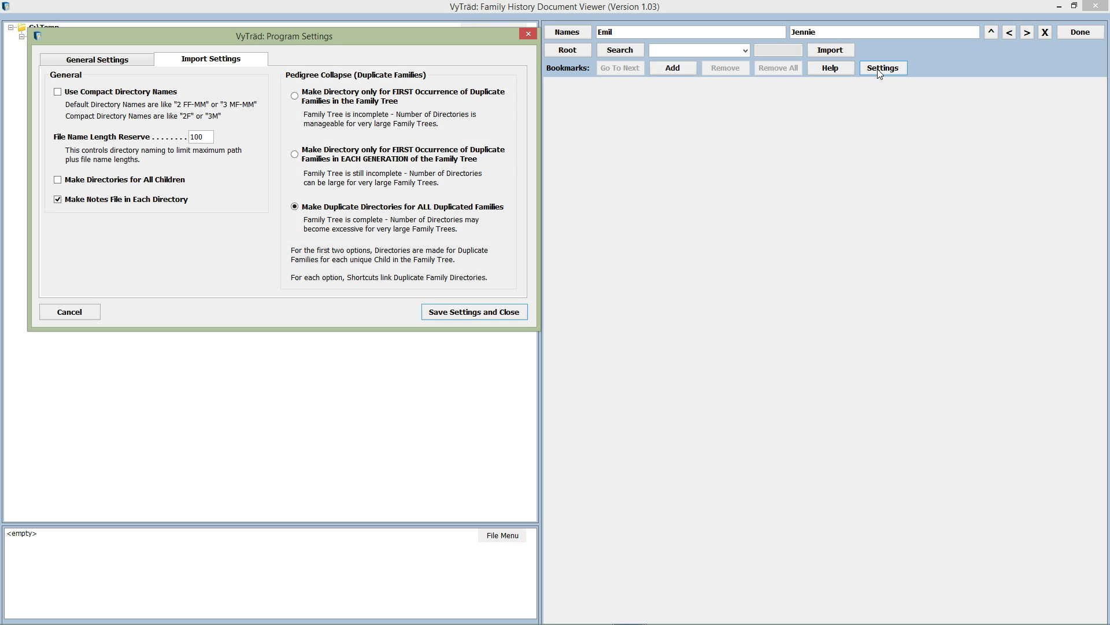
{"action": "left_click_drag", "start_coordinate": [338, 39], "coordinate": [561, 126]}
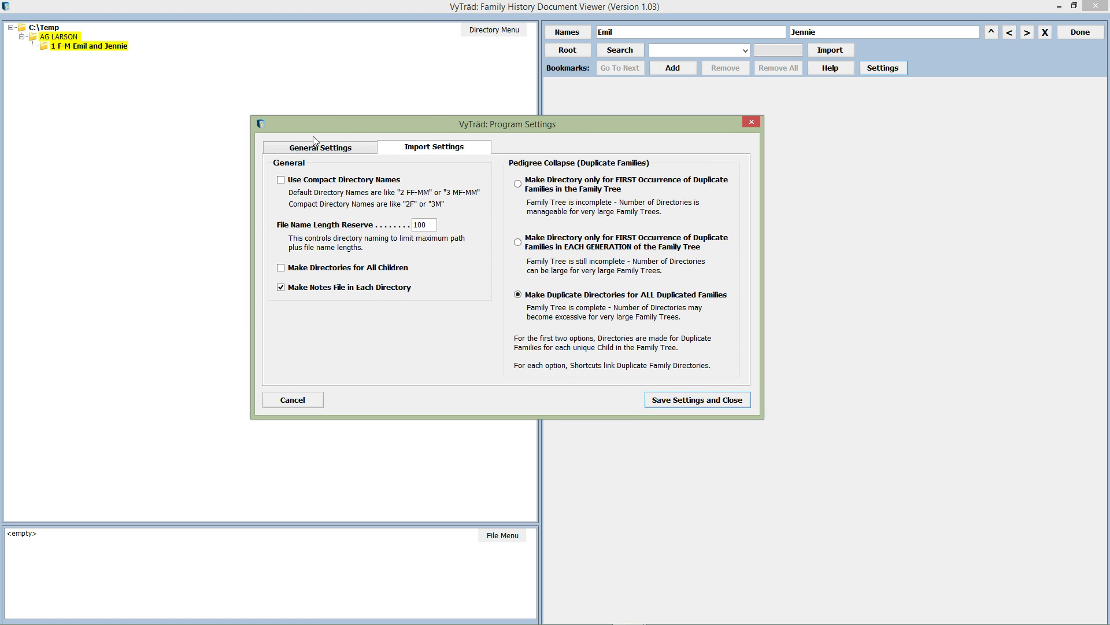
{"action": "left_click", "coordinate": [324, 144]}
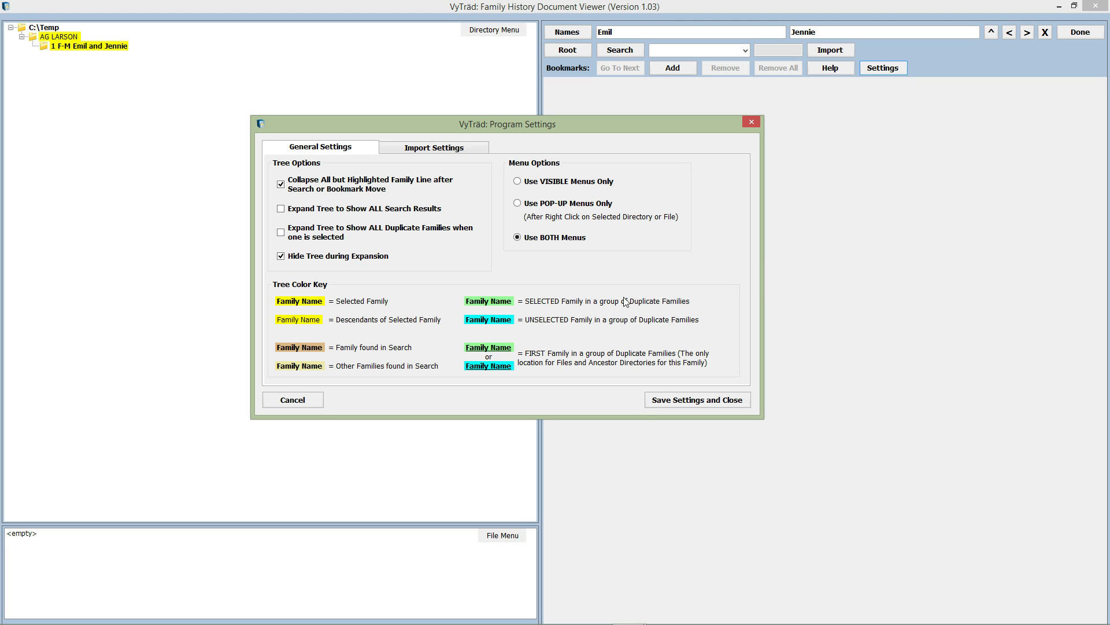
{"action": "left_click", "coordinate": [434, 149]}
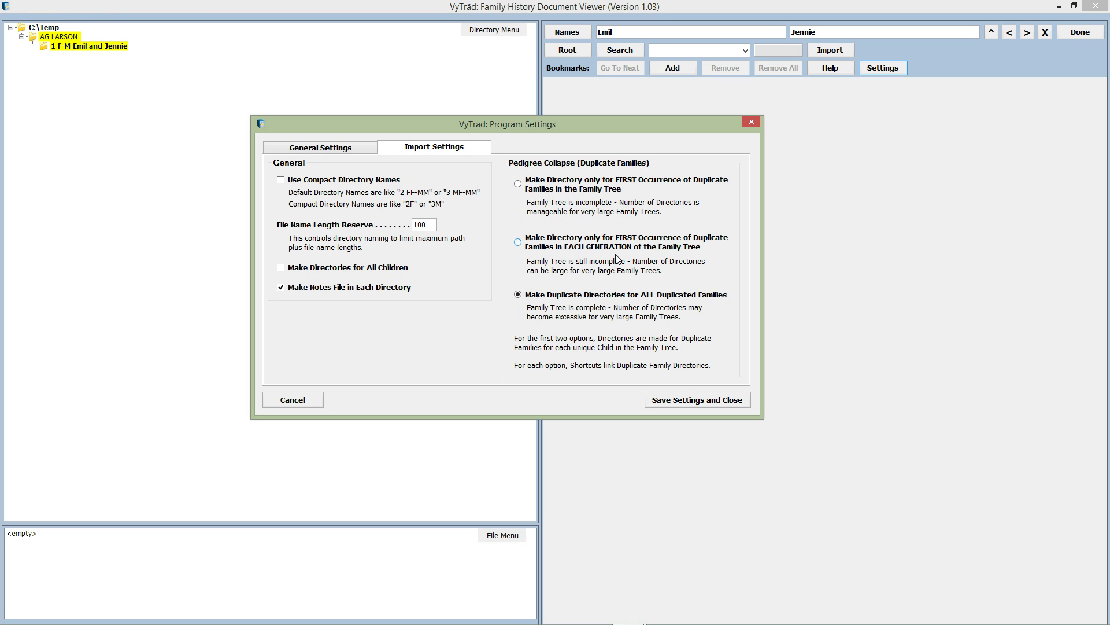
{"action": "left_click", "coordinate": [698, 401]}
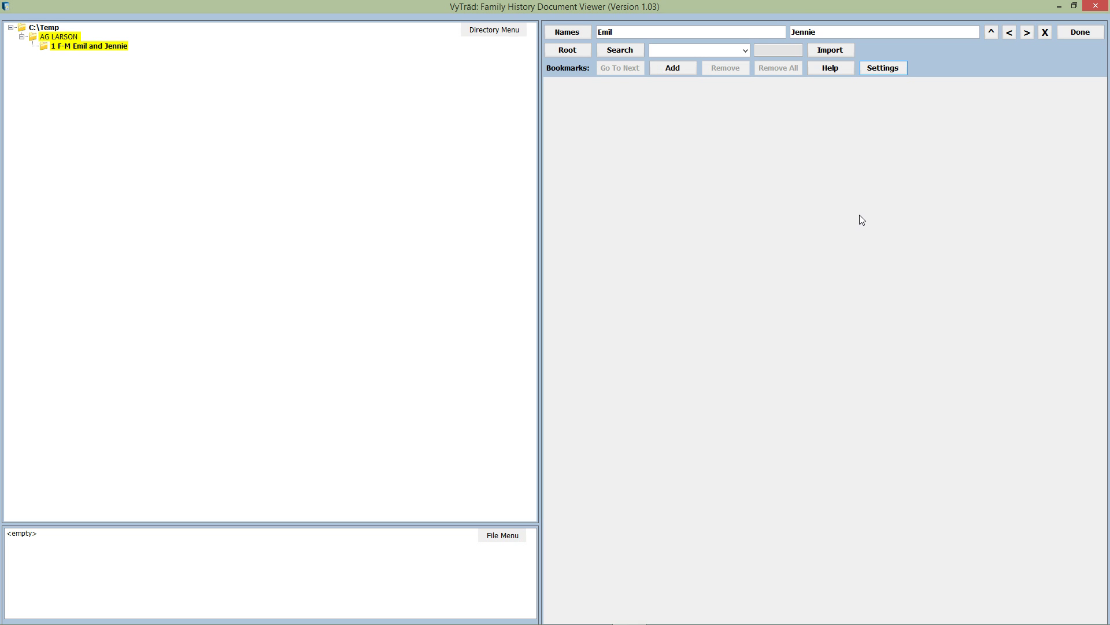
Load the newest GEDCOM file (2015-04-25) for import and list possible root individuals.
{"action": "left_click", "coordinate": [844, 51]}
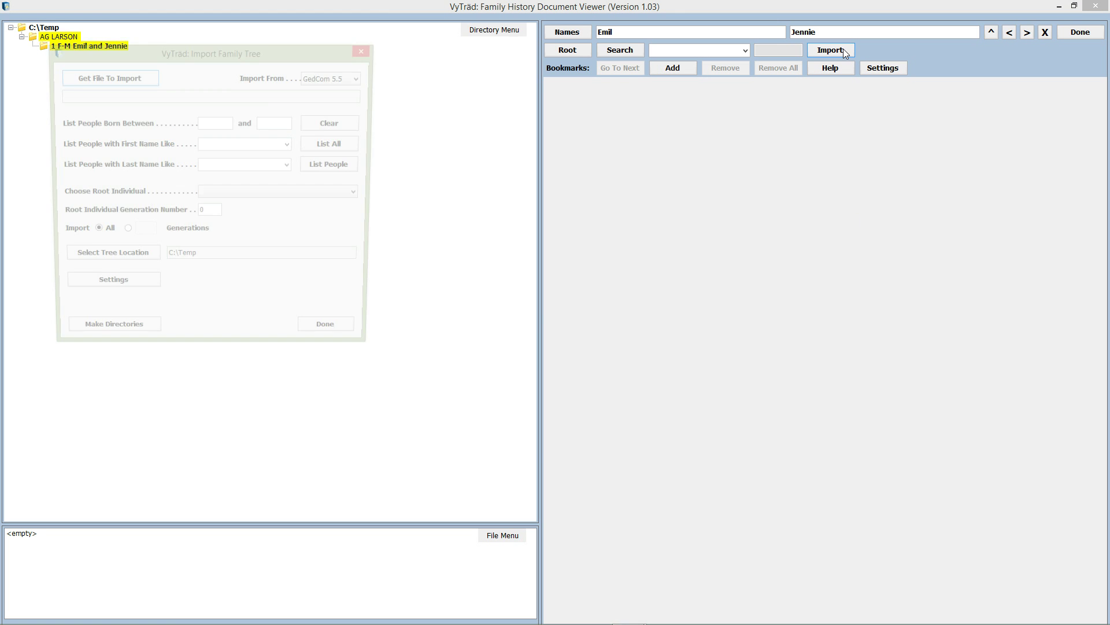
{"action": "left_click_drag", "start_coordinate": [308, 54], "coordinate": [643, 126]}
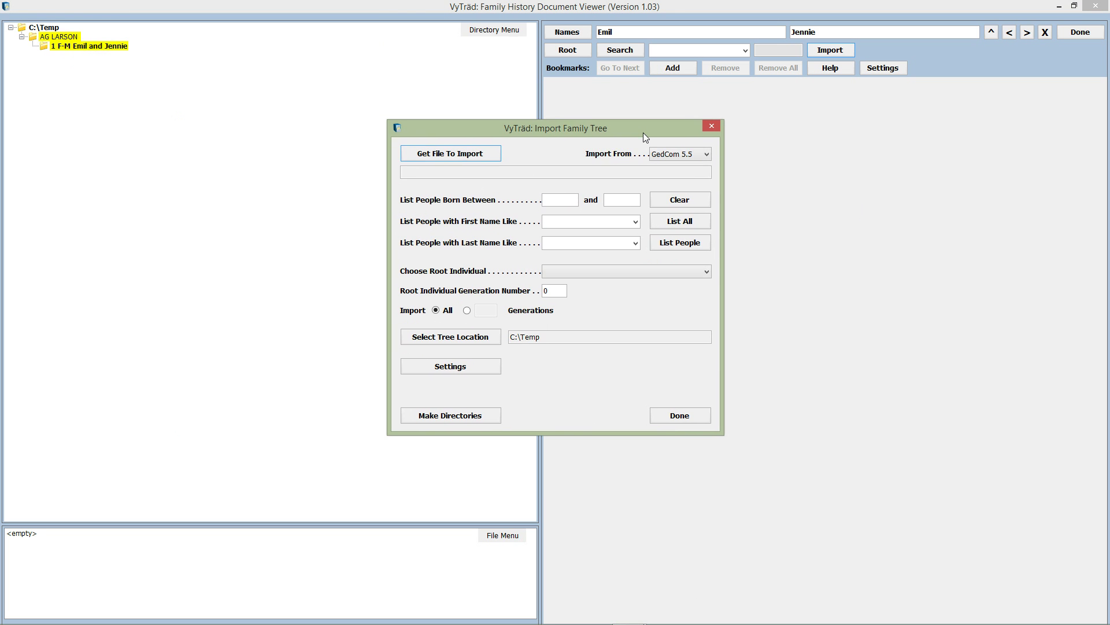
{"action": "left_click", "coordinate": [444, 152]}
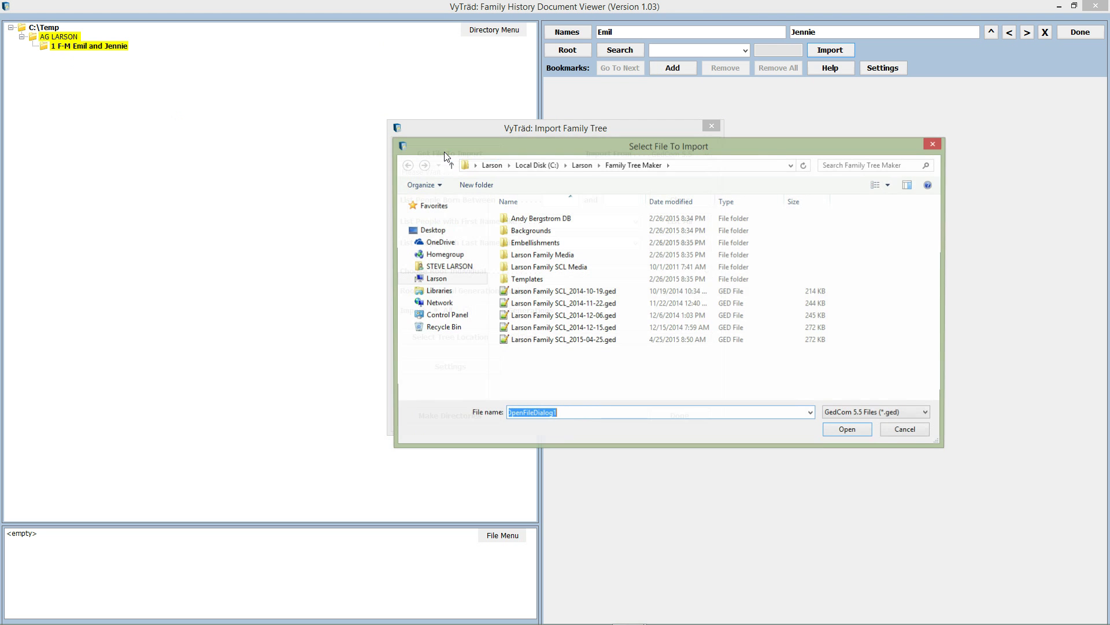
{"action": "left_click", "coordinate": [579, 340]}
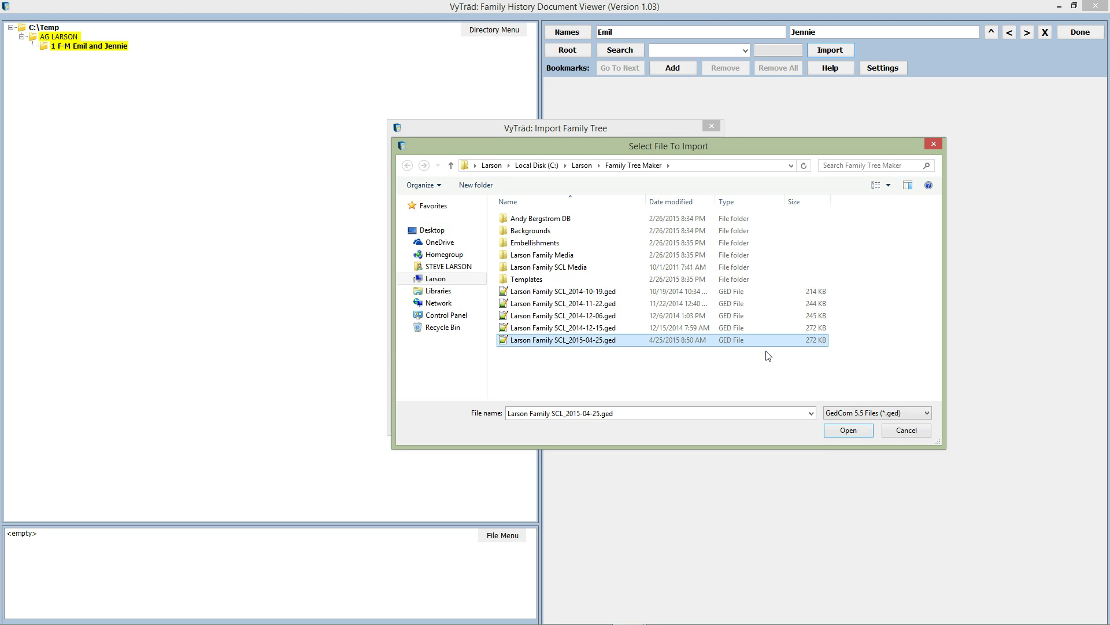
{"action": "left_click", "coordinate": [847, 432]}
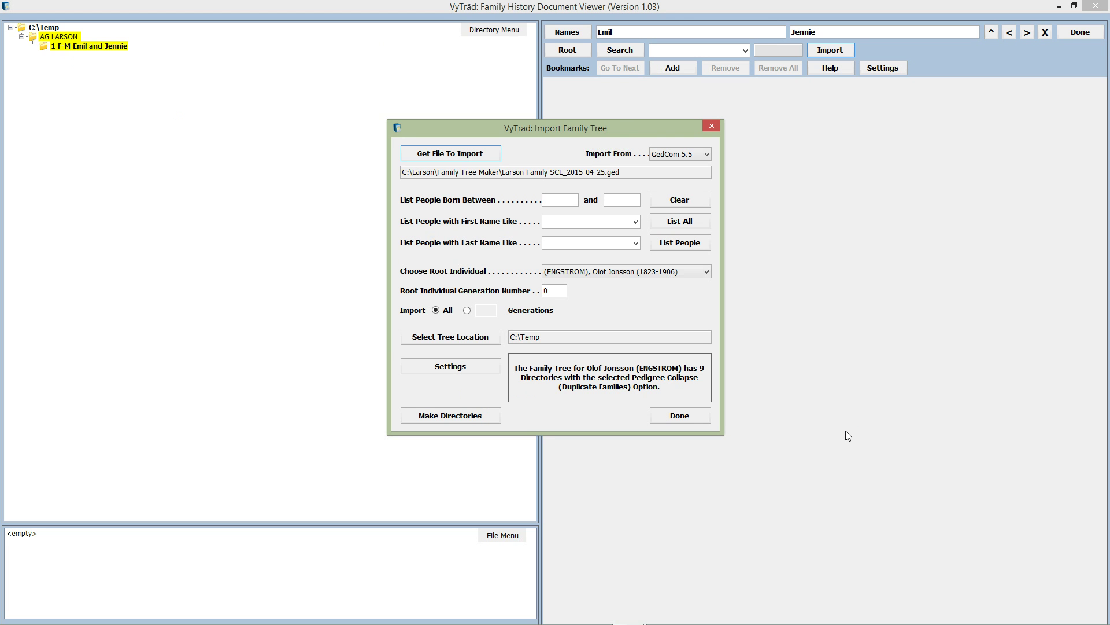
{"action": "left_click", "coordinate": [707, 272]}
Filter people by First Name Like and check the matching root individual.
{"action": "mouse_move", "coordinate": [709, 293]}
{"action": "left_mouse_down"}
{"action": "mouse_move", "coordinate": [710, 473]}
{"action": "mouse_move", "coordinate": [705, 292]}
{"action": "left_mouse_up"}
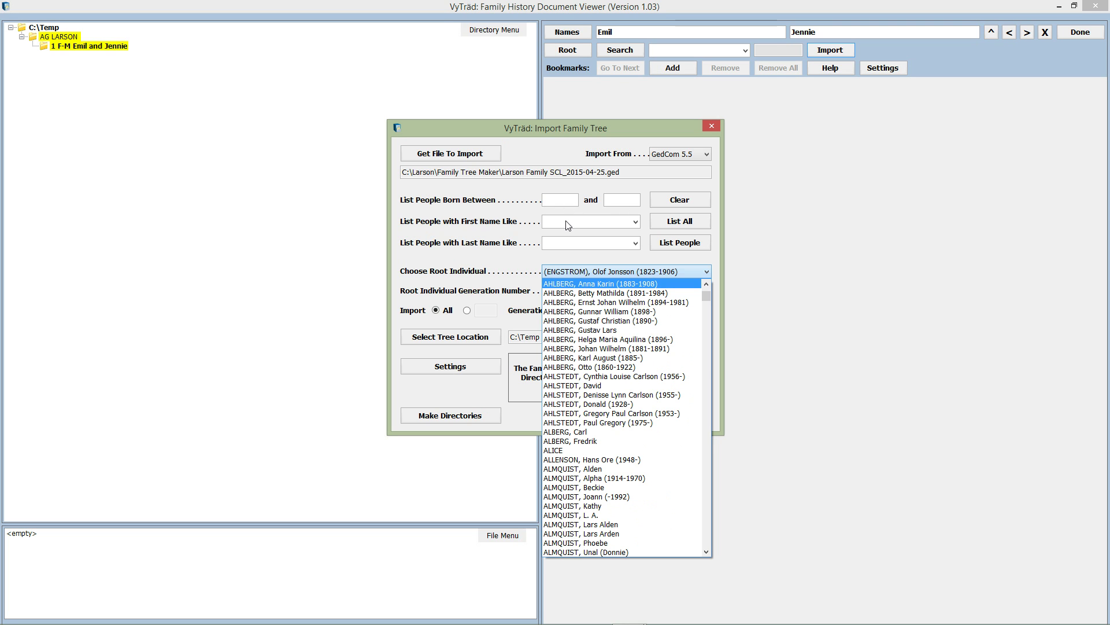
{"action": "left_click", "coordinate": [566, 222]}
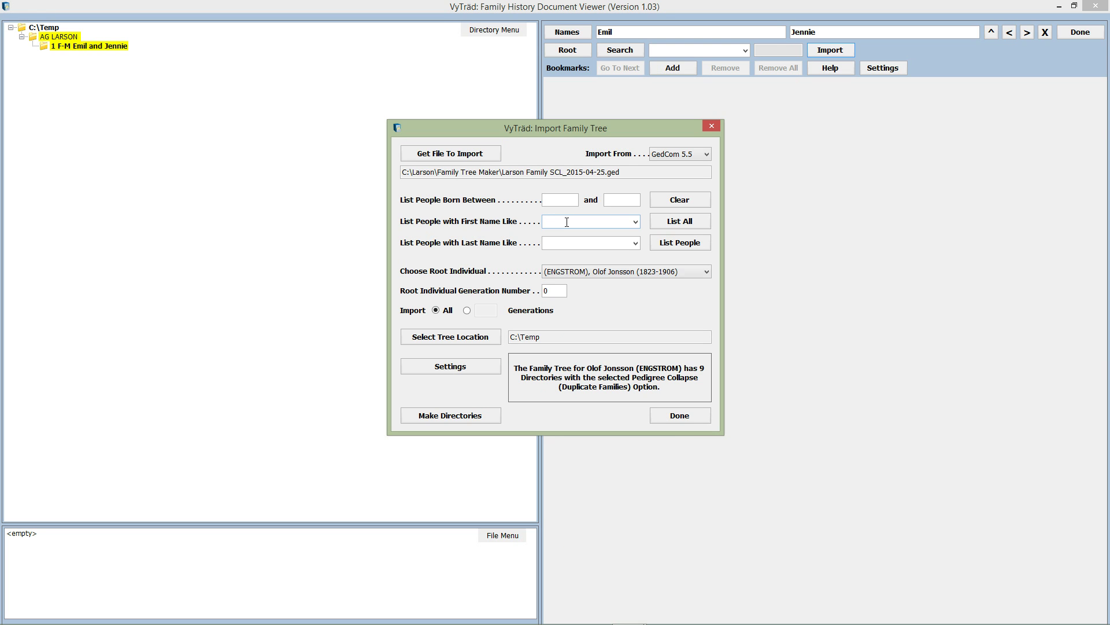
{"action": "scroll", "coordinate": [567, 223], "scroll_direction": "down", "scroll_amount": 5}
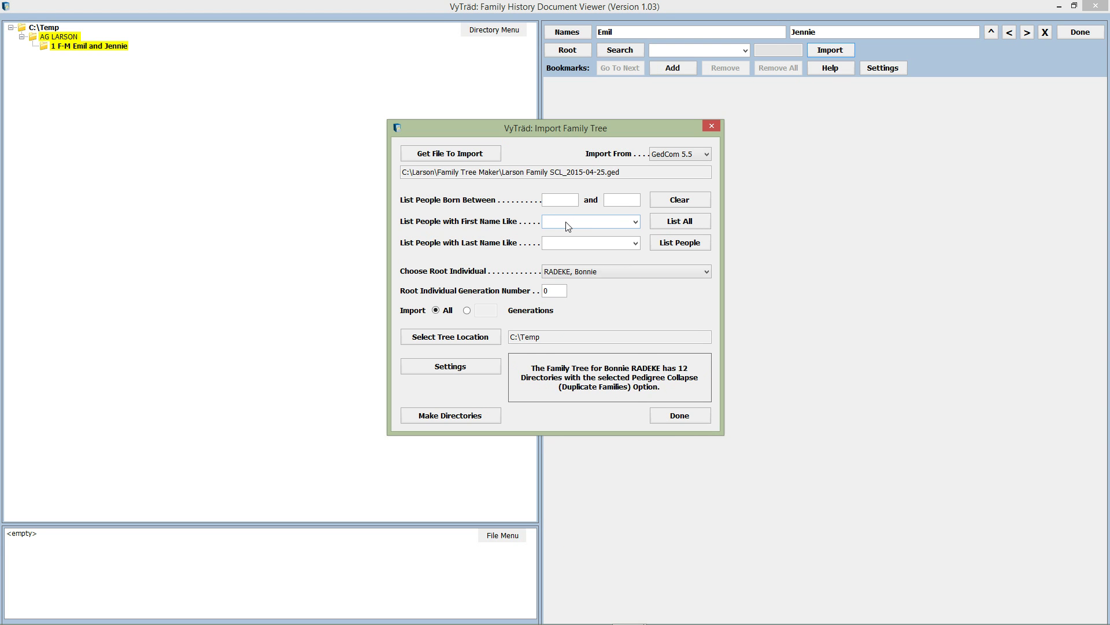
{"action": "left_click", "coordinate": [567, 222]}
{"action": "type", "text": "ar"}
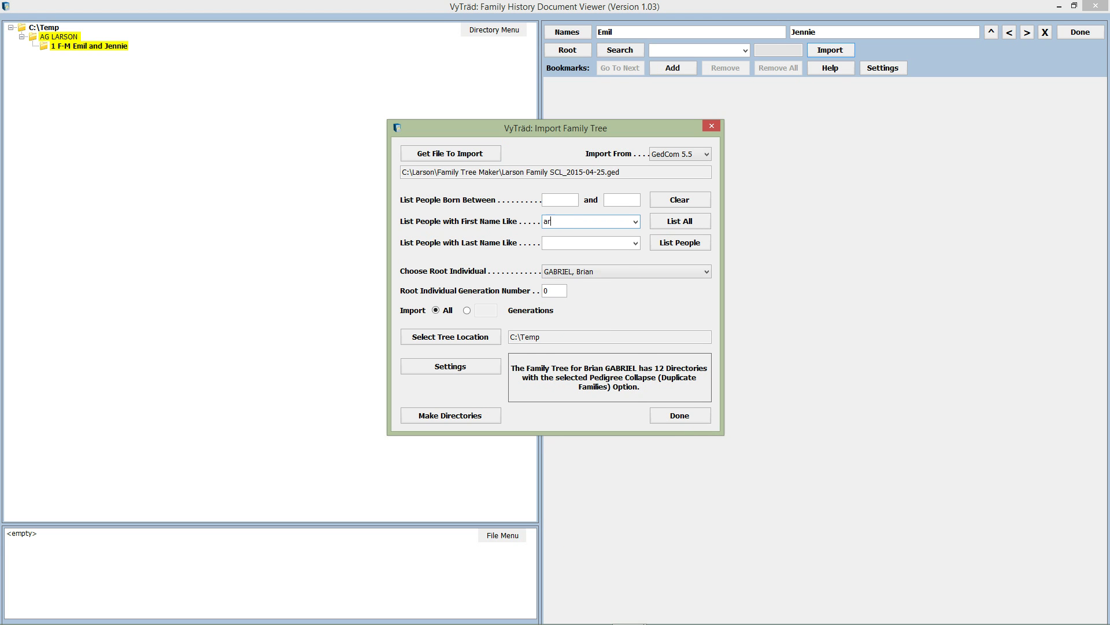
{"action": "type", "text": "thur g"}
{"action": "left_click", "coordinate": [688, 245]}
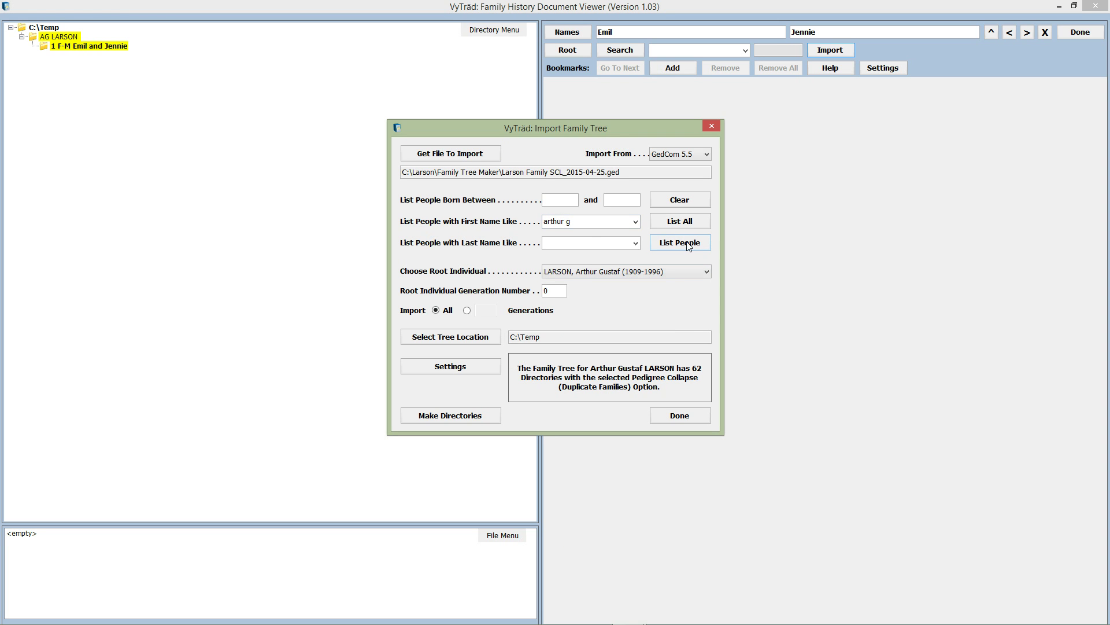
{"action": "double_click", "coordinate": [711, 269]}
Keep Import All generations and make the tree's directories.
{"action": "left_click", "coordinate": [468, 311]}
{"action": "left_click", "coordinate": [437, 312]}
{"action": "left_click", "coordinate": [467, 415]}
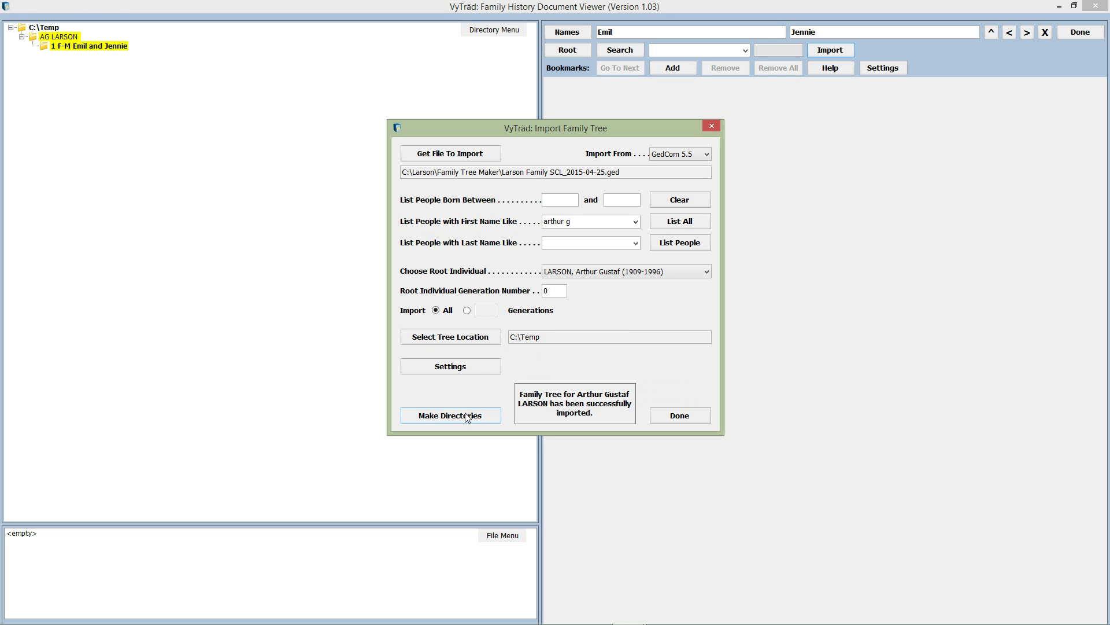
Enable Use Compact Directory Names in the import settings and save them.
{"action": "left_click", "coordinate": [475, 370]}
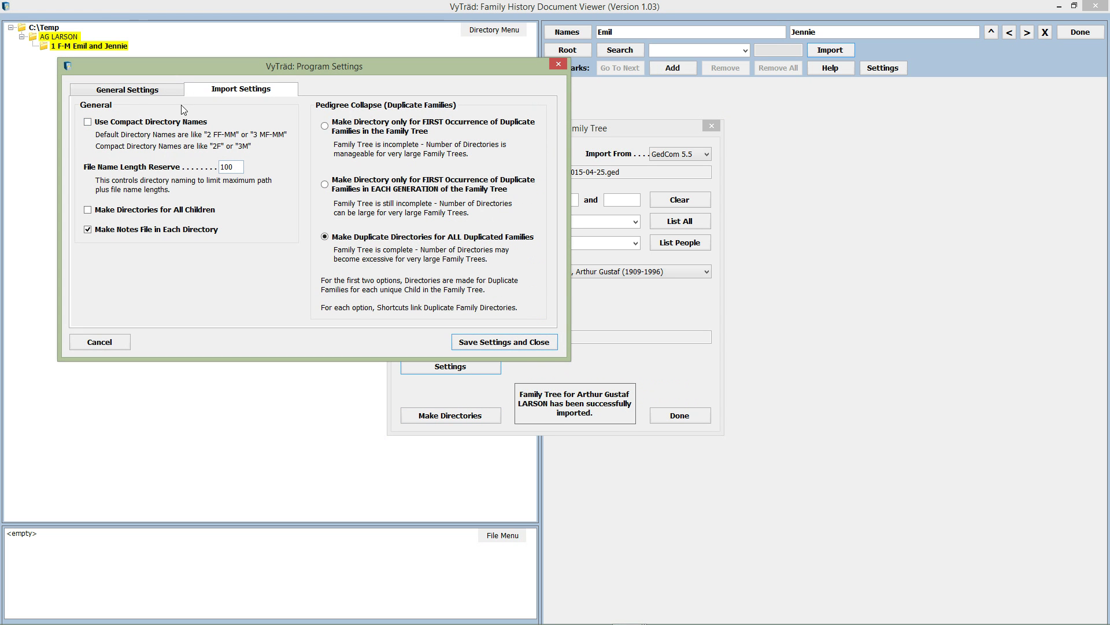
{"action": "left_click", "coordinate": [127, 122]}
{"action": "left_click", "coordinate": [492, 342]}
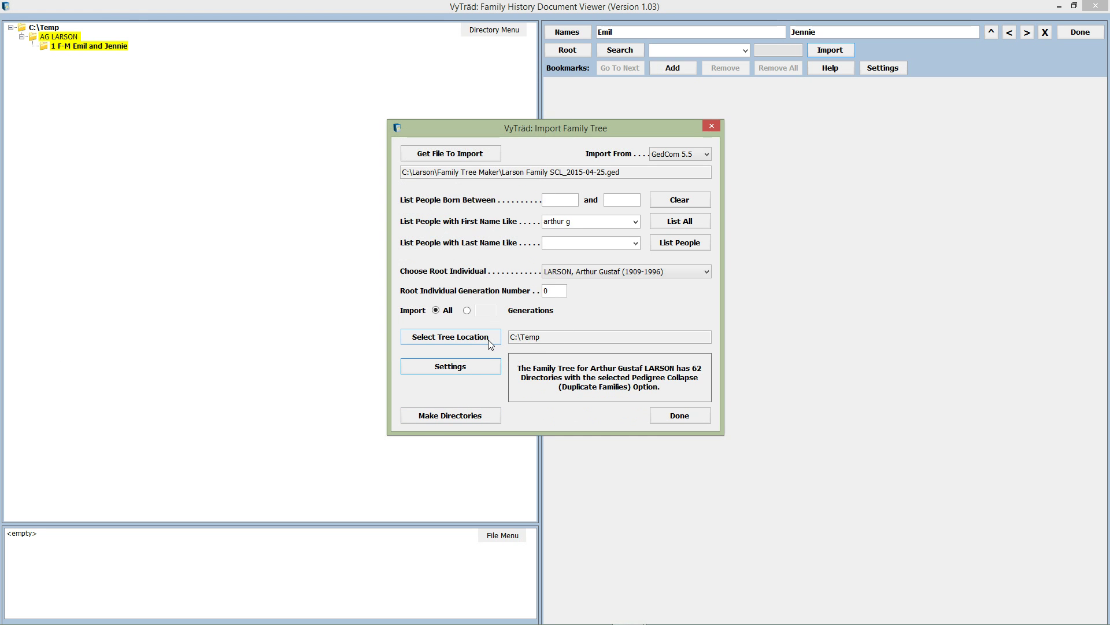
Make the directories again with compact names, then finish and close the import dialog.
{"action": "left_click", "coordinate": [484, 415]}
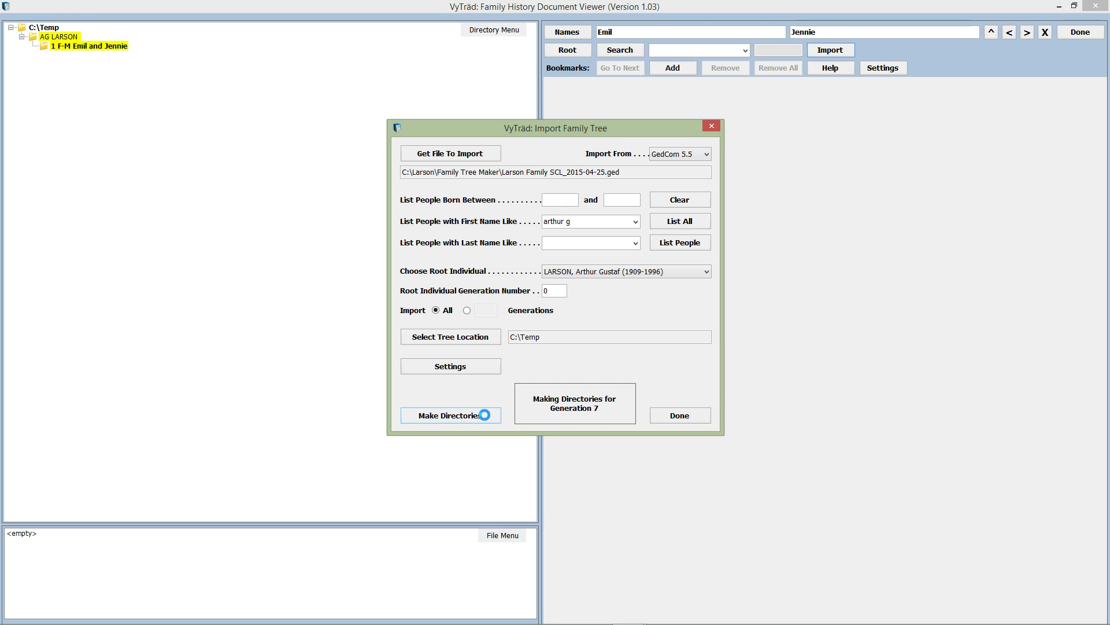
{"action": "left_click", "coordinate": [688, 421]}
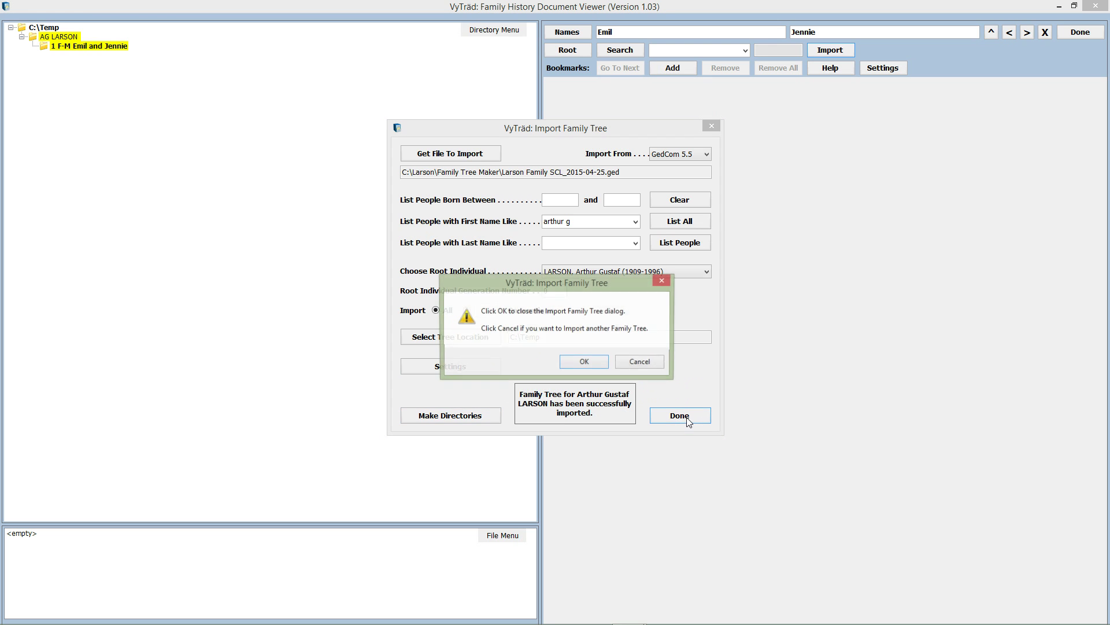
{"action": "left_click", "coordinate": [585, 362]}
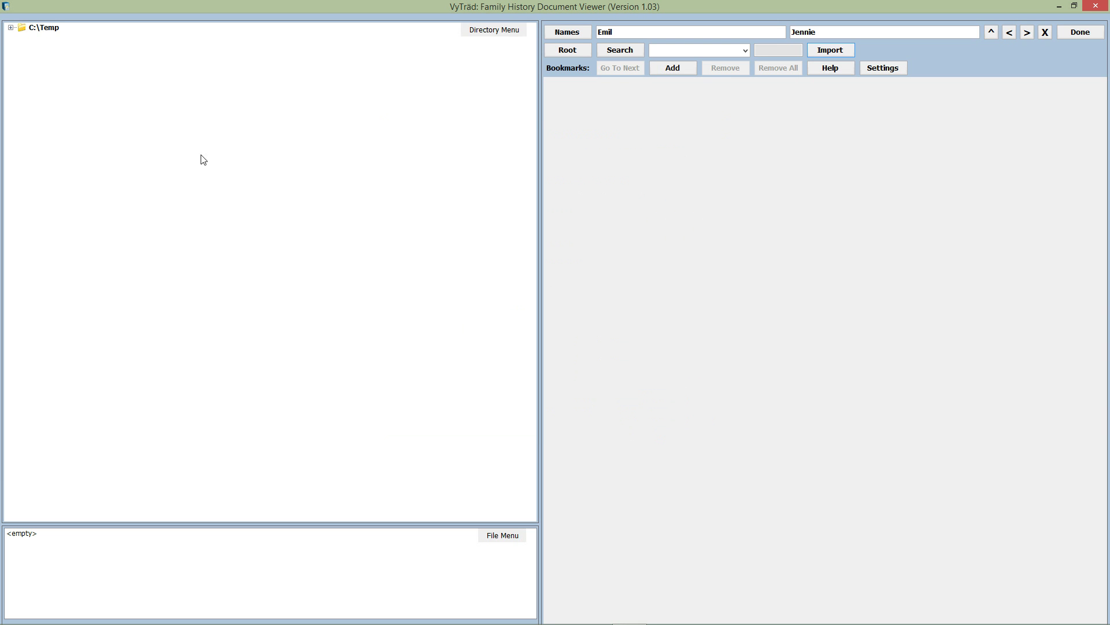
Expand C:\Temp and fully expand the first imported tree's folder with Expand All.
{"action": "left_click", "coordinate": [11, 28]}
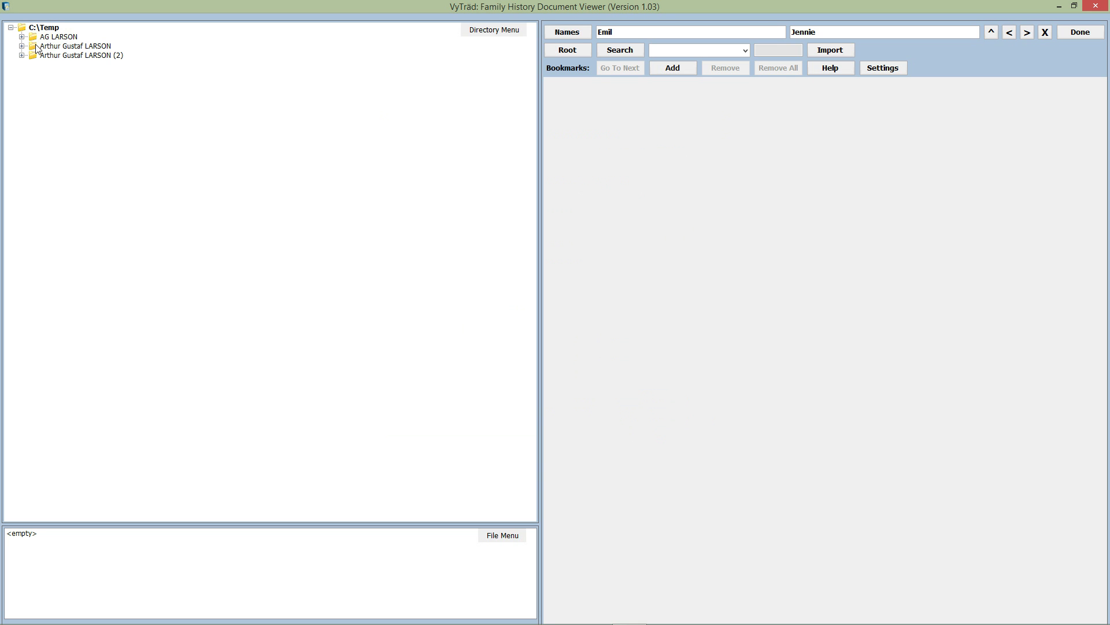
{"action": "left_click", "coordinate": [59, 49]}
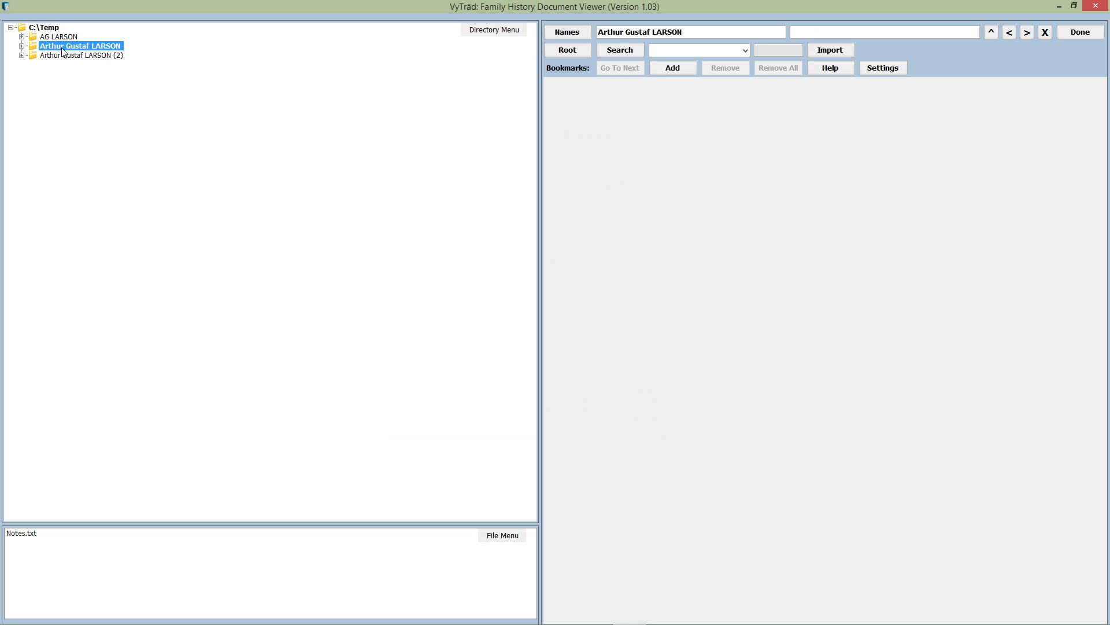
{"action": "right_click", "coordinate": [64, 51]}
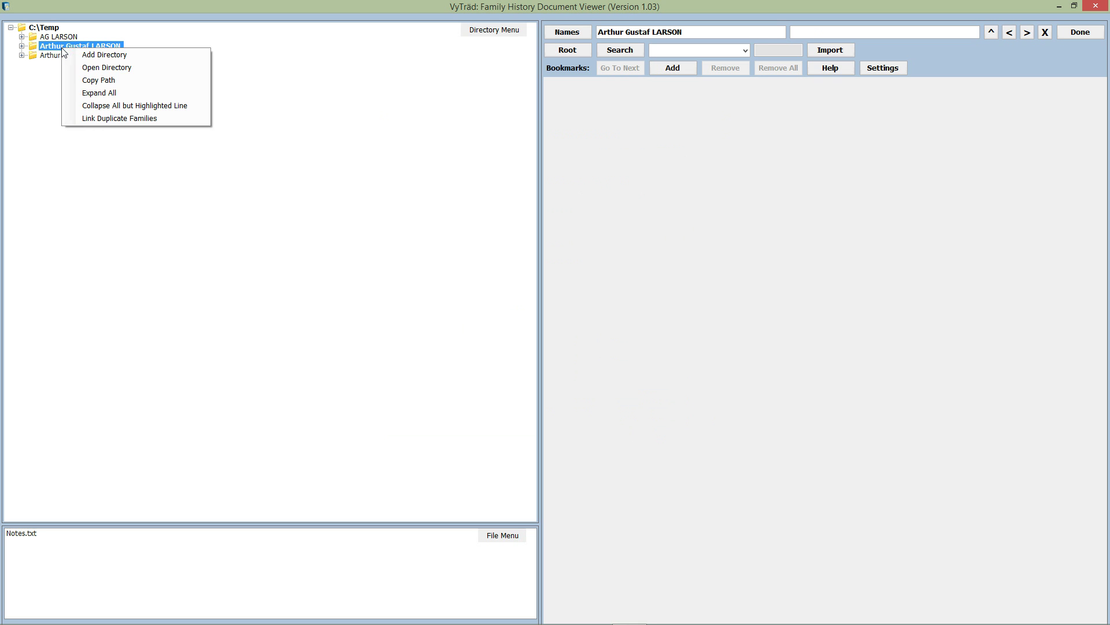
{"action": "left_click", "coordinate": [112, 93]}
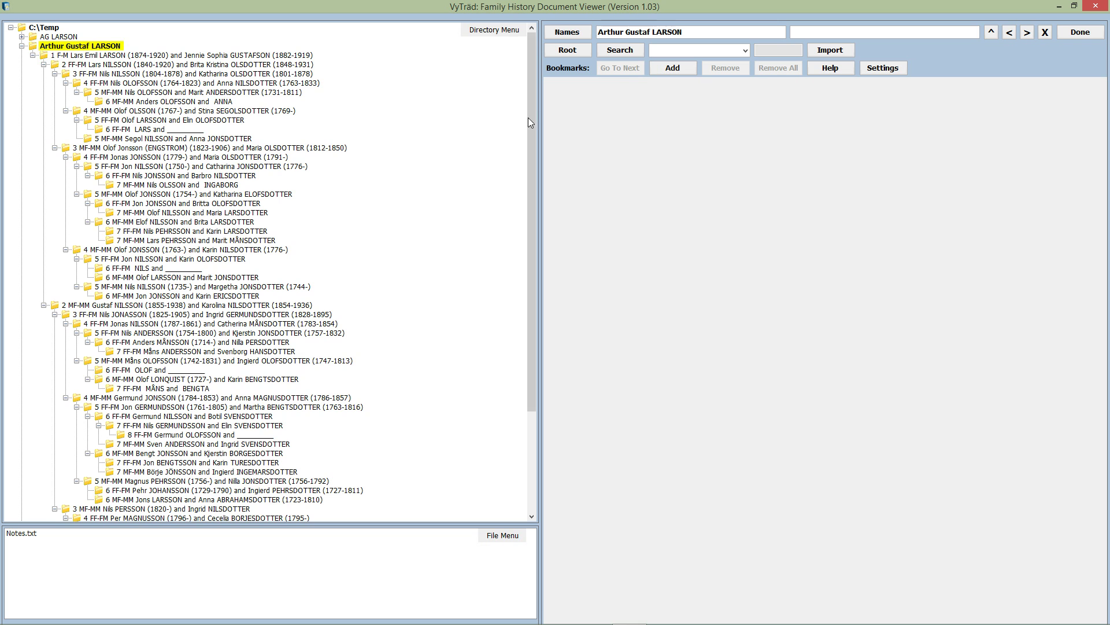
{"action": "mouse_move", "coordinate": [533, 103]}
{"action": "left_mouse_down"}
{"action": "mouse_move", "coordinate": [534, 220]}
{"action": "mouse_move", "coordinate": [530, 85]}
{"action": "left_mouse_up"}
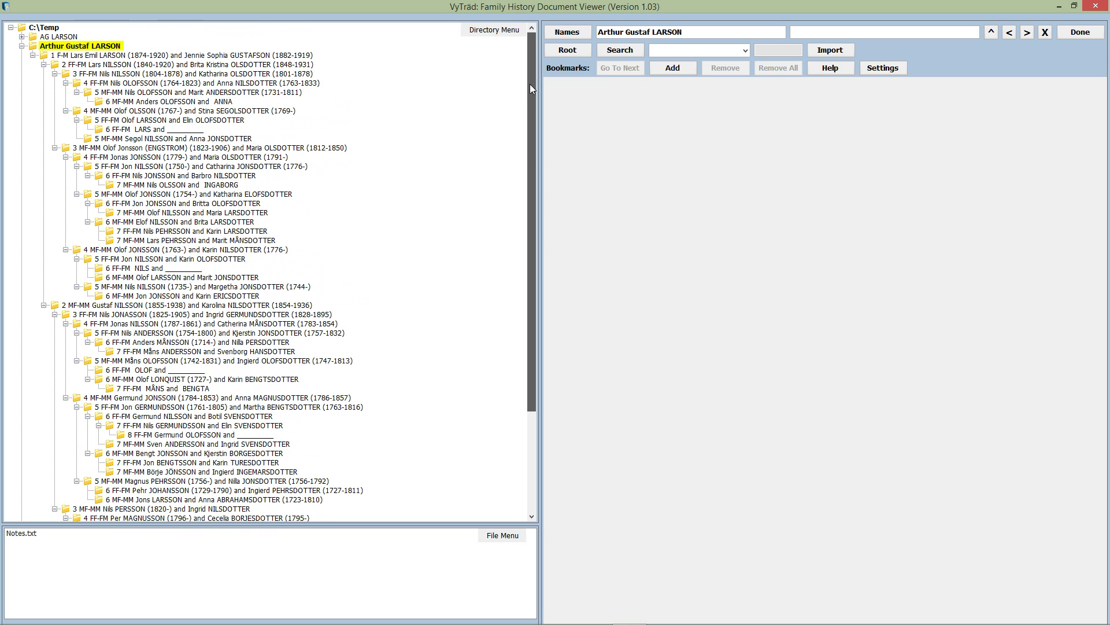
{"action": "mouse_move", "coordinate": [530, 85]}
{"action": "left_mouse_down"}
{"action": "mouse_move", "coordinate": [529, 193]}
{"action": "mouse_move", "coordinate": [528, 86]}
{"action": "left_mouse_up"}
Collapse the first tree and fully expand the (2) tree folder, including Children folders.
{"action": "left_click", "coordinate": [21, 46]}
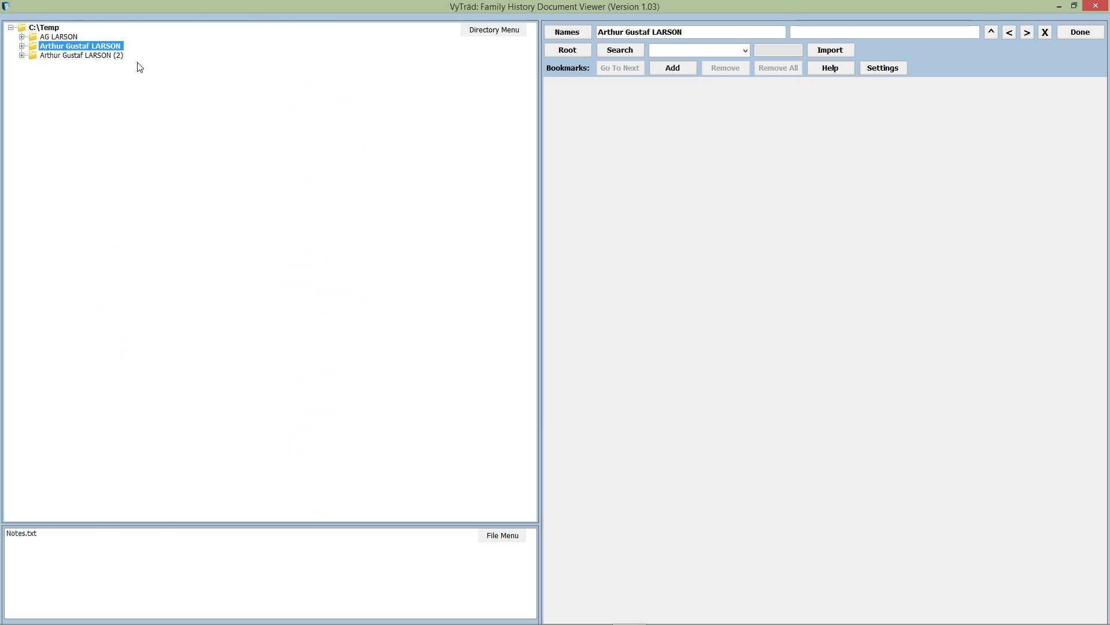
{"action": "left_click", "coordinate": [107, 56]}
{"action": "right_click", "coordinate": [107, 57]}
{"action": "left_click", "coordinate": [153, 99]}
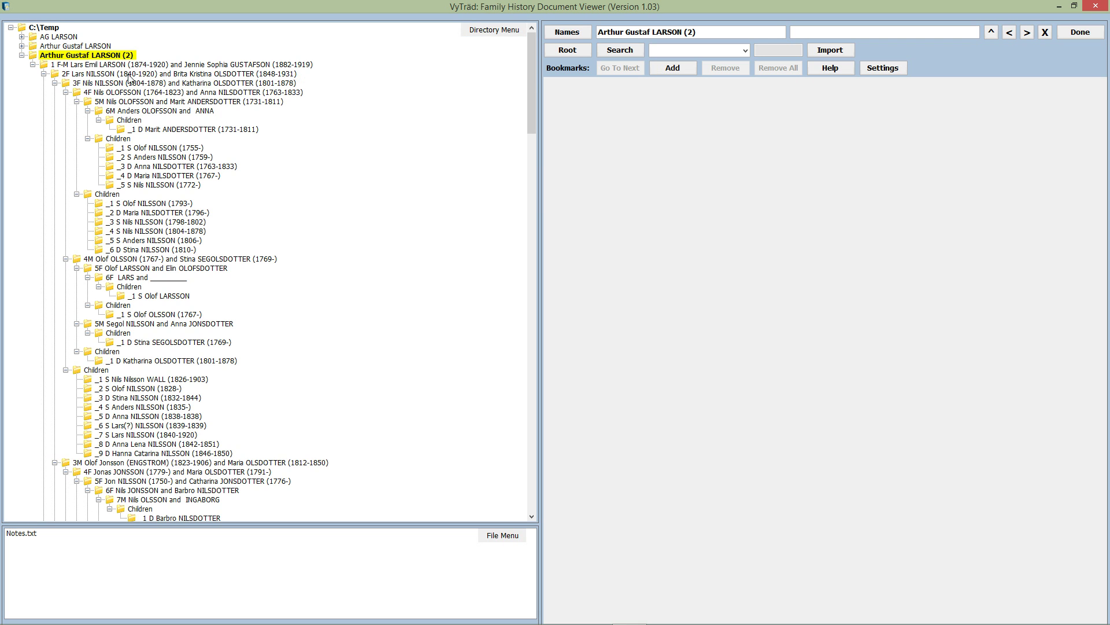
{"action": "left_click_drag", "start_coordinate": [532, 67], "coordinate": [537, 26]}
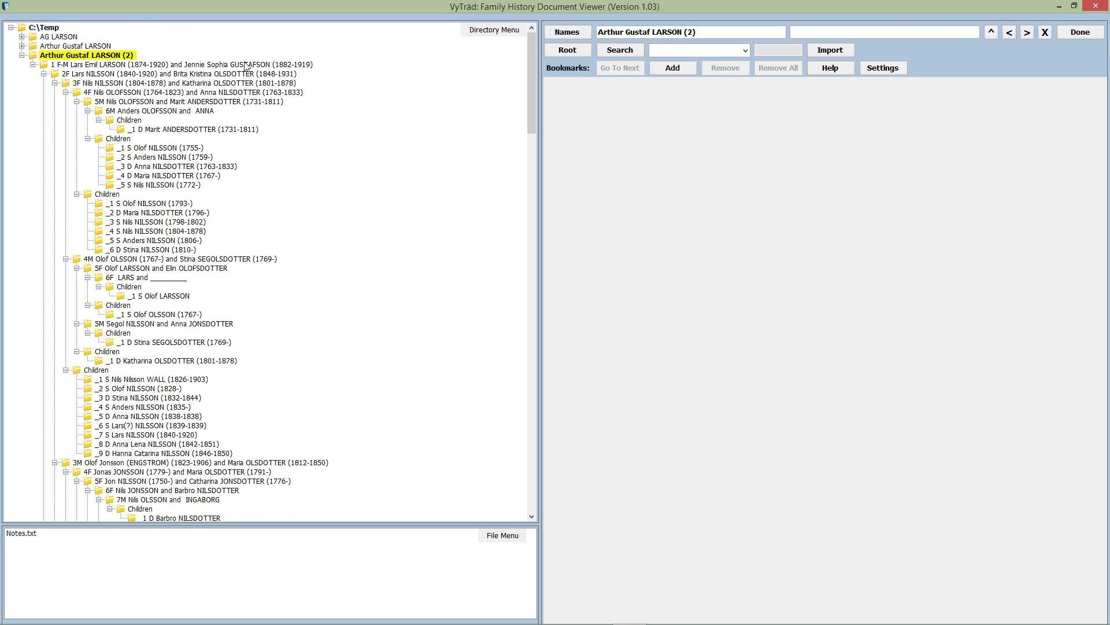